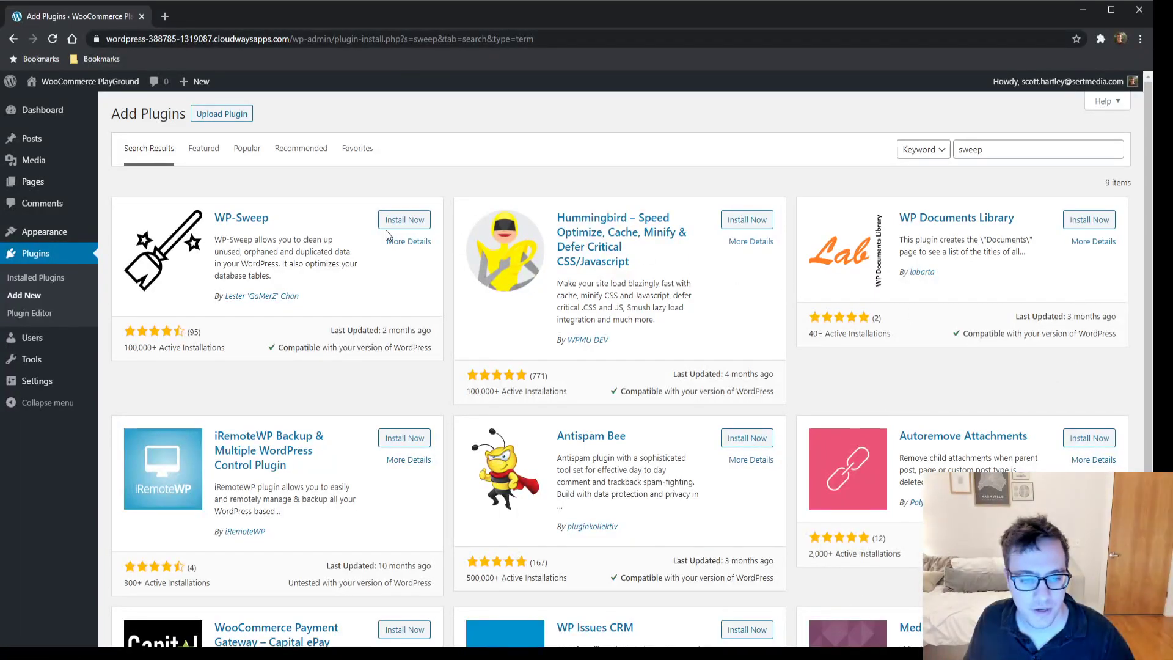
# Install and activate WP-Sweep, then open Tools > Sweep showing 1 auto draft to clean.
pyautogui.click(420, 220)
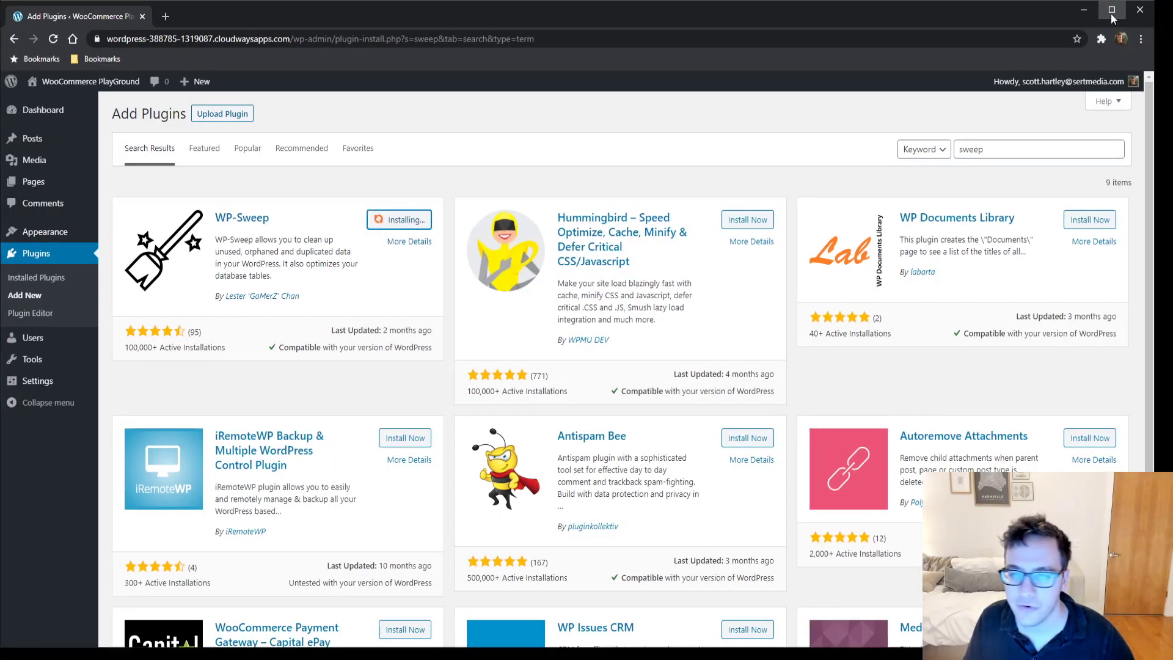
pyautogui.click(1112, 10)
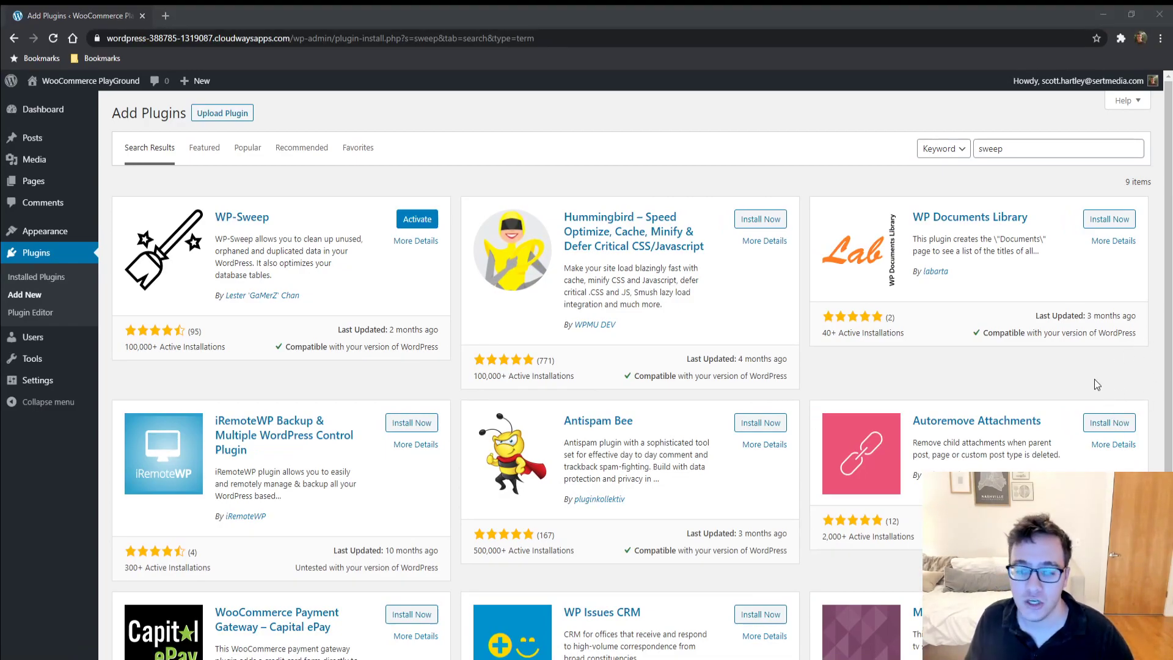
pyautogui.click(411, 220)
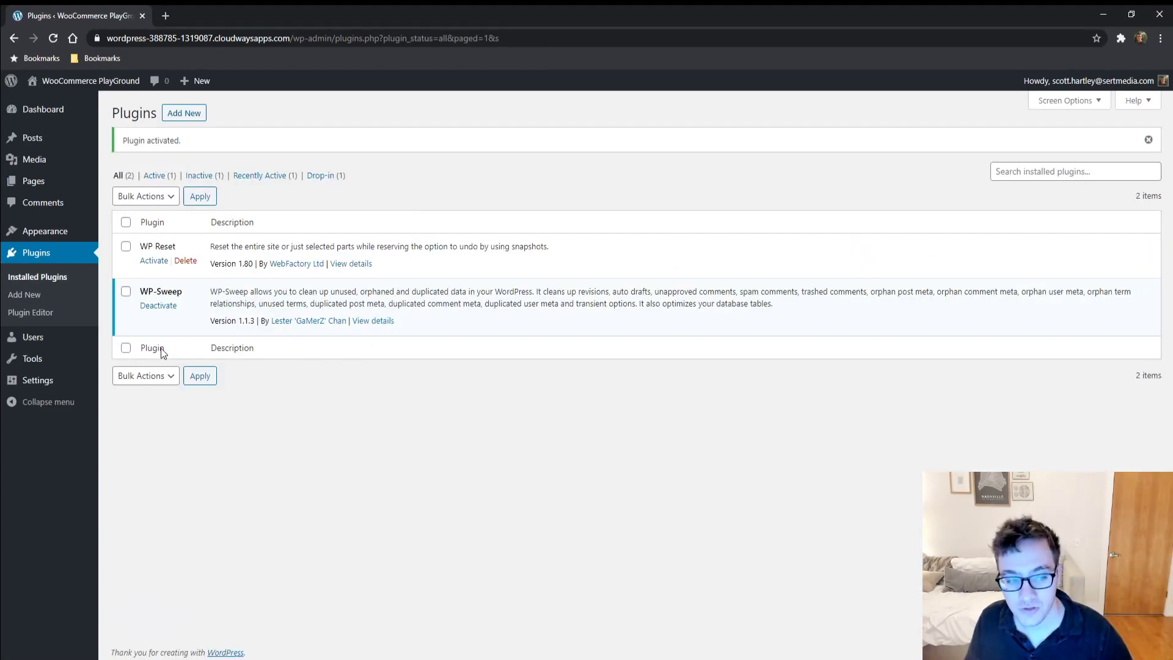
pyautogui.moveTo(55, 358)
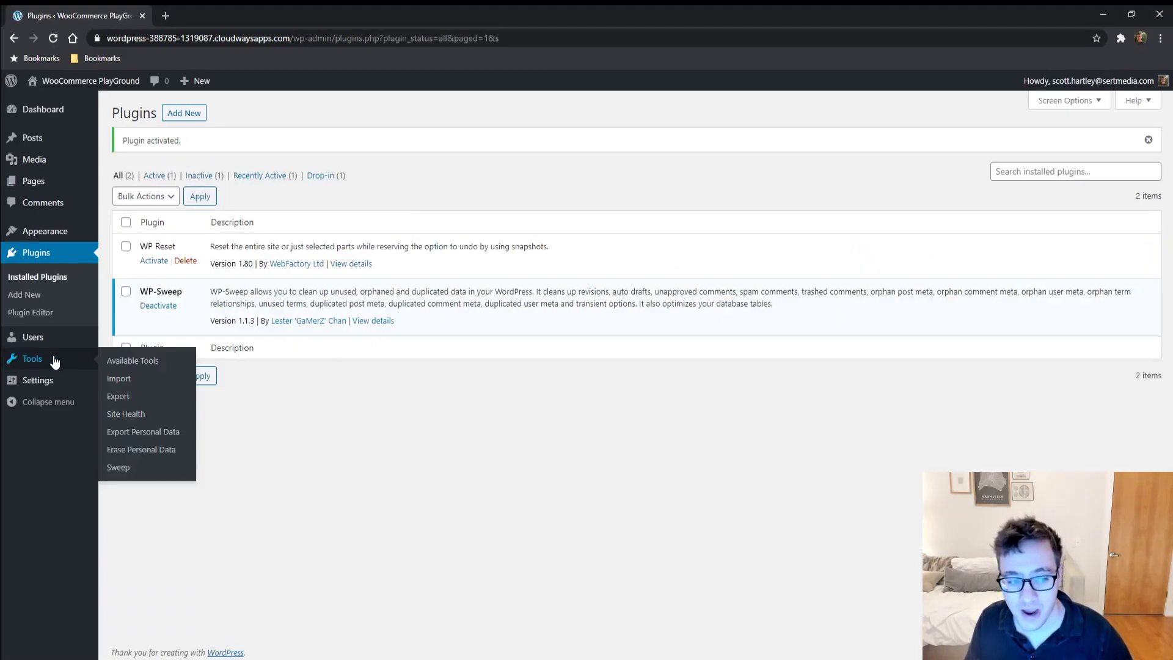
pyautogui.click(138, 467)
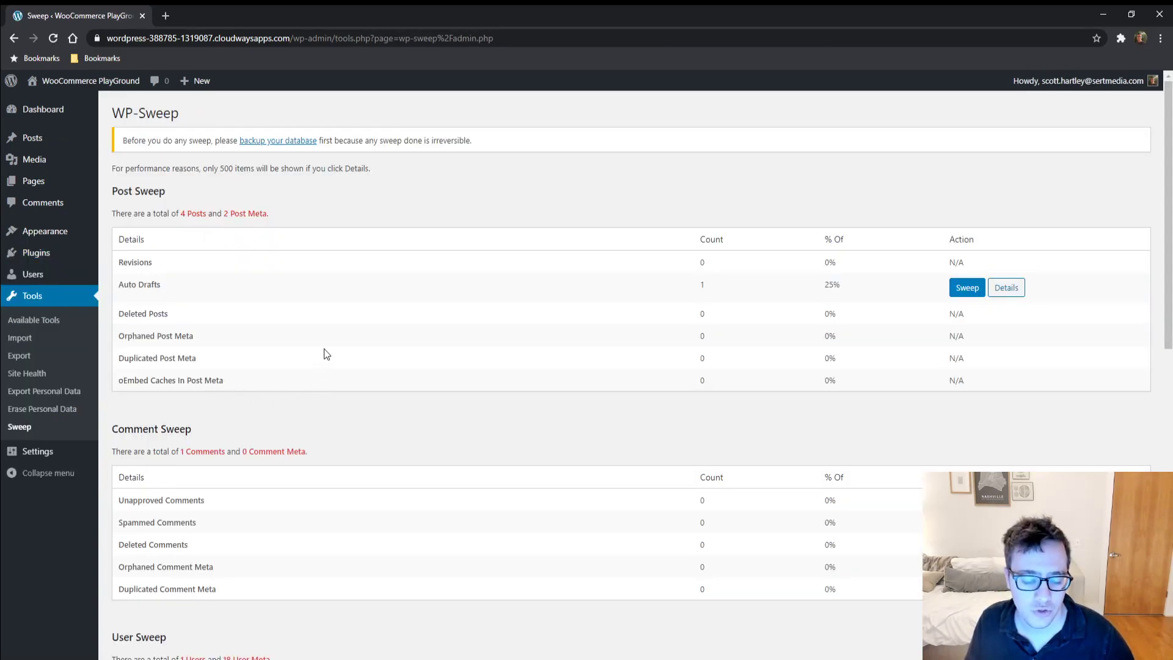
pyautogui.scroll(-13, 330, 428)
pyautogui.scroll(12, 362, 465)
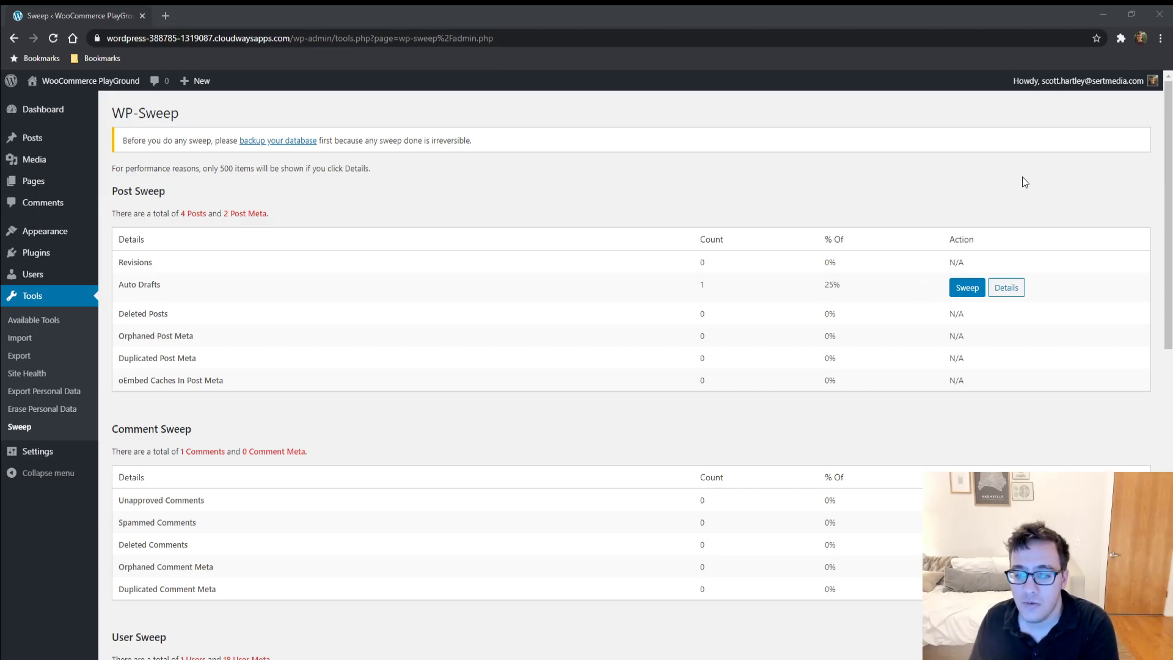
pyautogui.middleClick(445, 313)
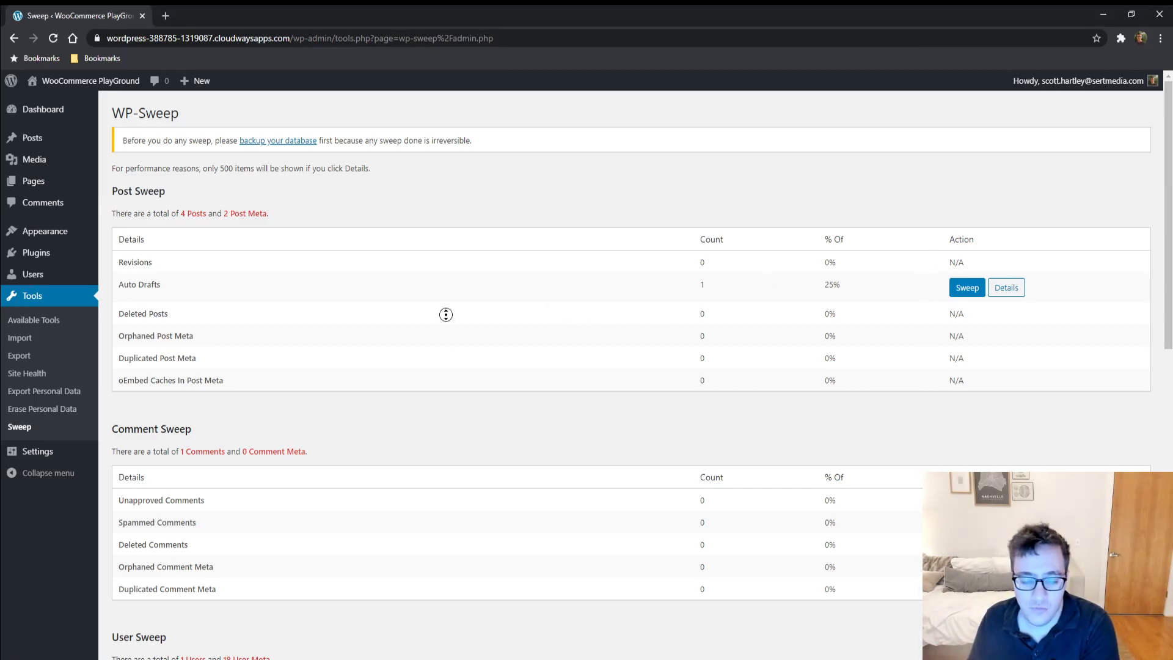
pyautogui.scroll(10, 517, 220)
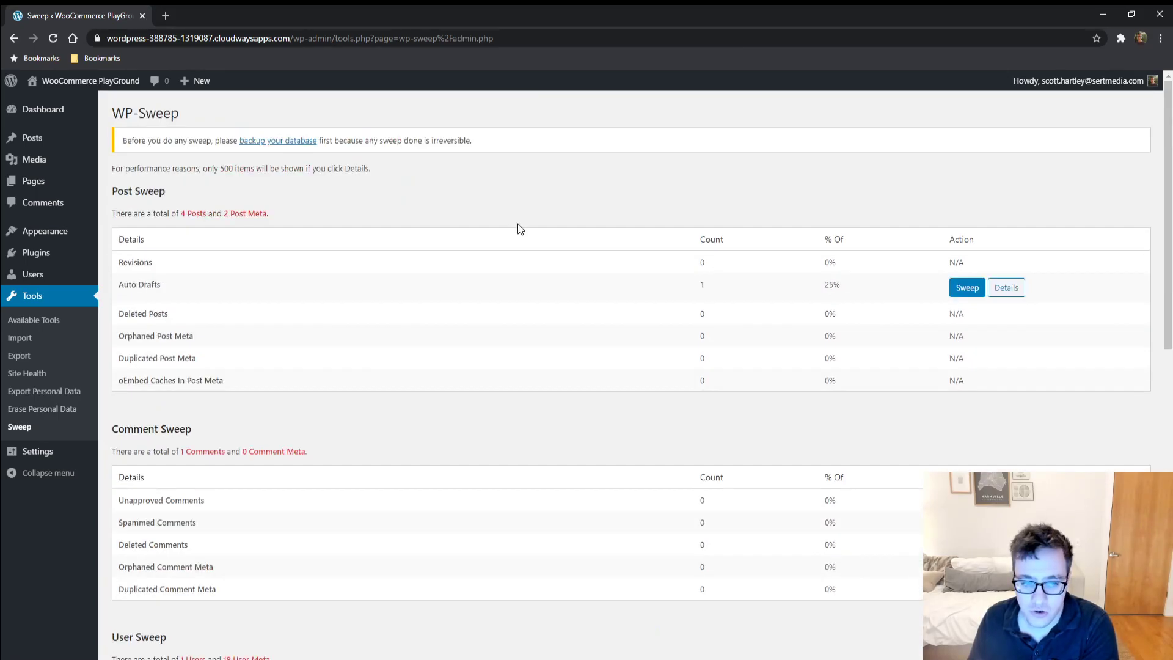
pyautogui.moveTo(140, 261); pyautogui.dragTo(127, 262)
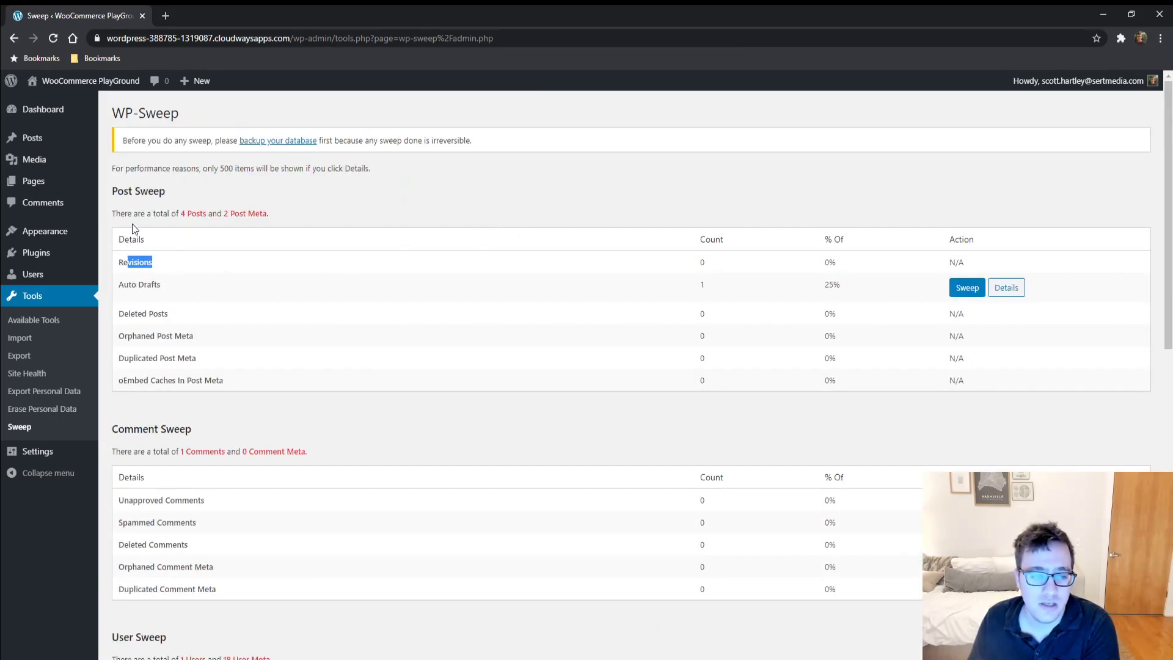
pyautogui.click(132, 224)
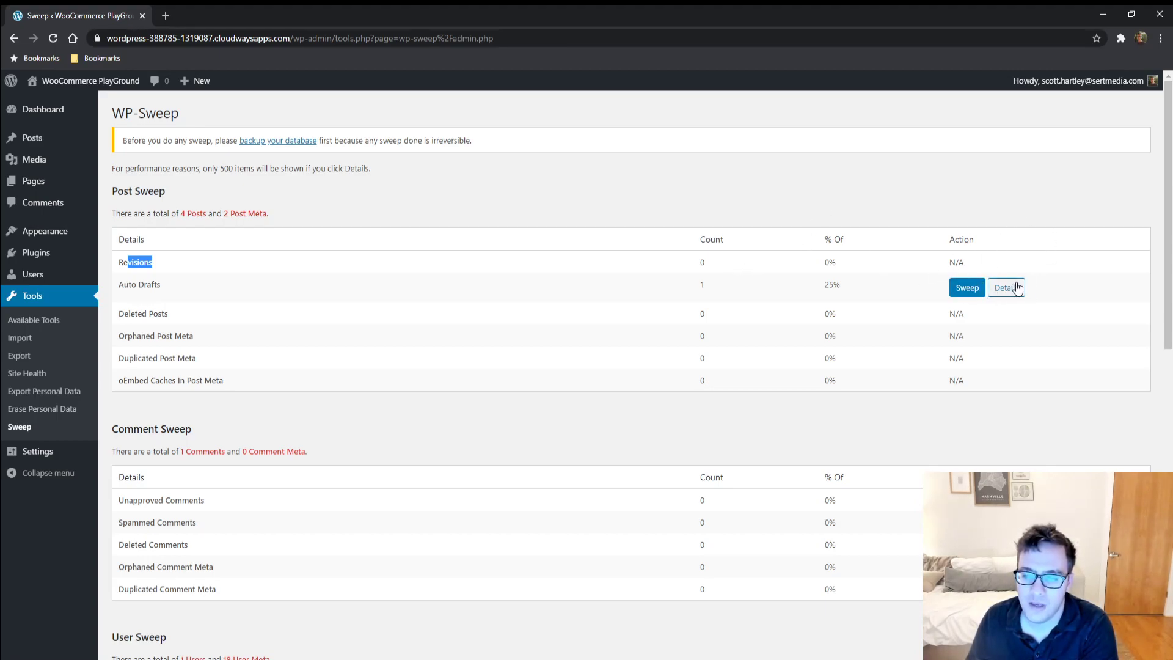
# Show the details of the single auto draft listed in the Post Sweep Auto Drafts row.
pyautogui.click(1014, 289)
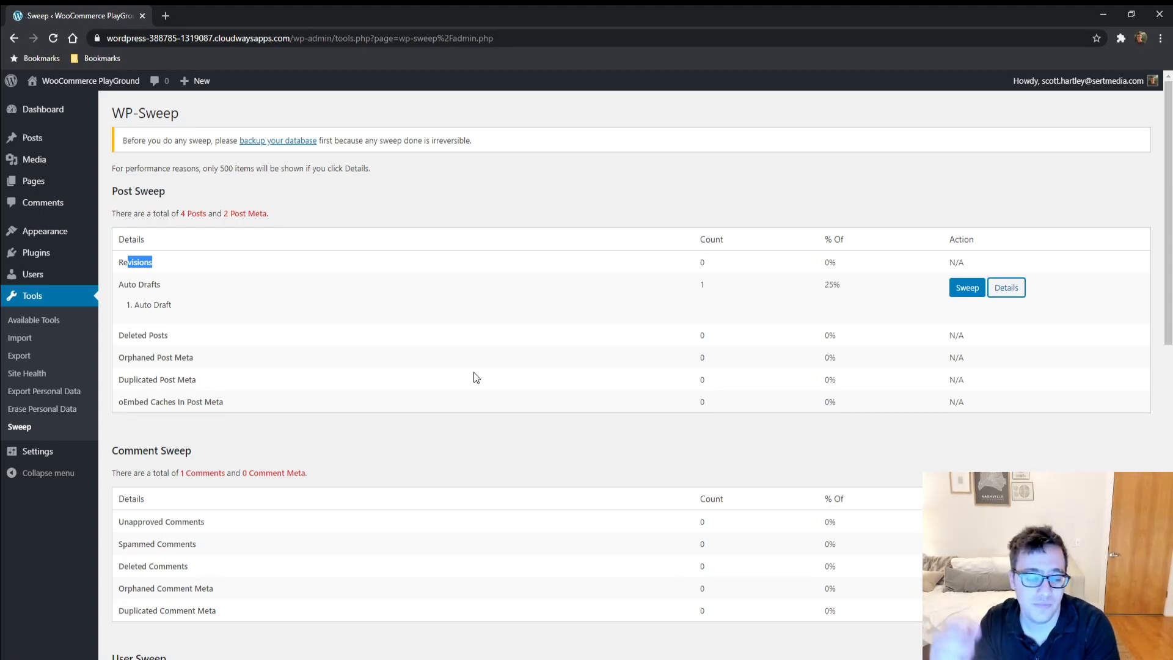
pyautogui.scroll(-3, 415, 379)
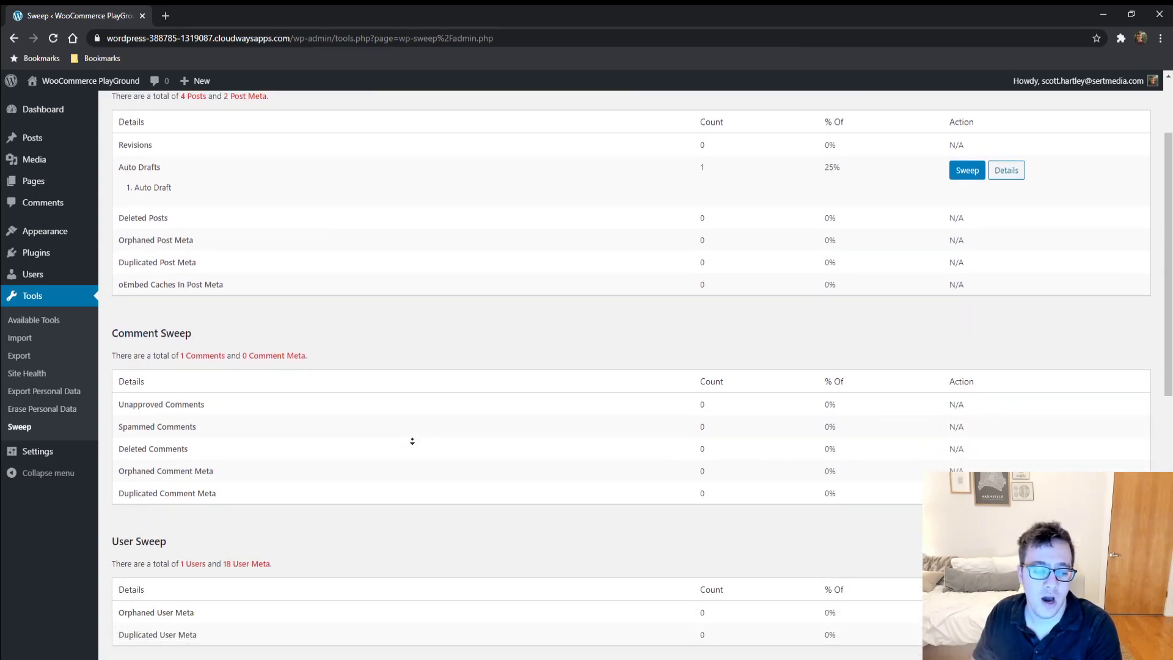
pyautogui.moveTo(269, 357); pyautogui.dragTo(155, 354)
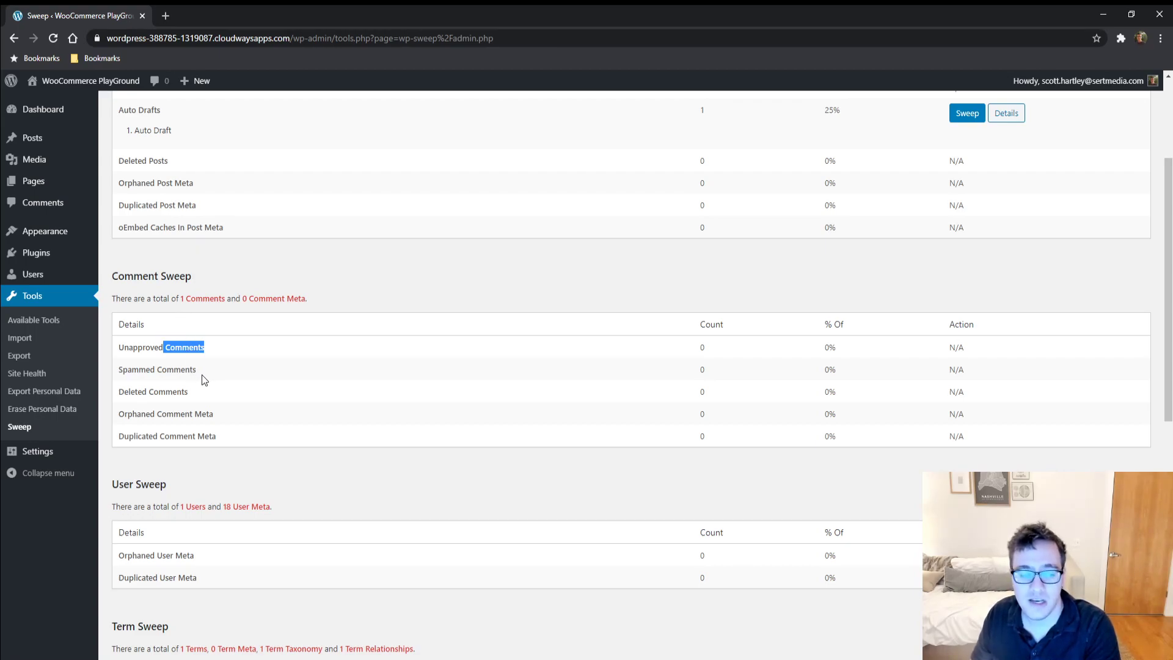
pyautogui.moveTo(203, 379); pyautogui.dragTo(135, 368)
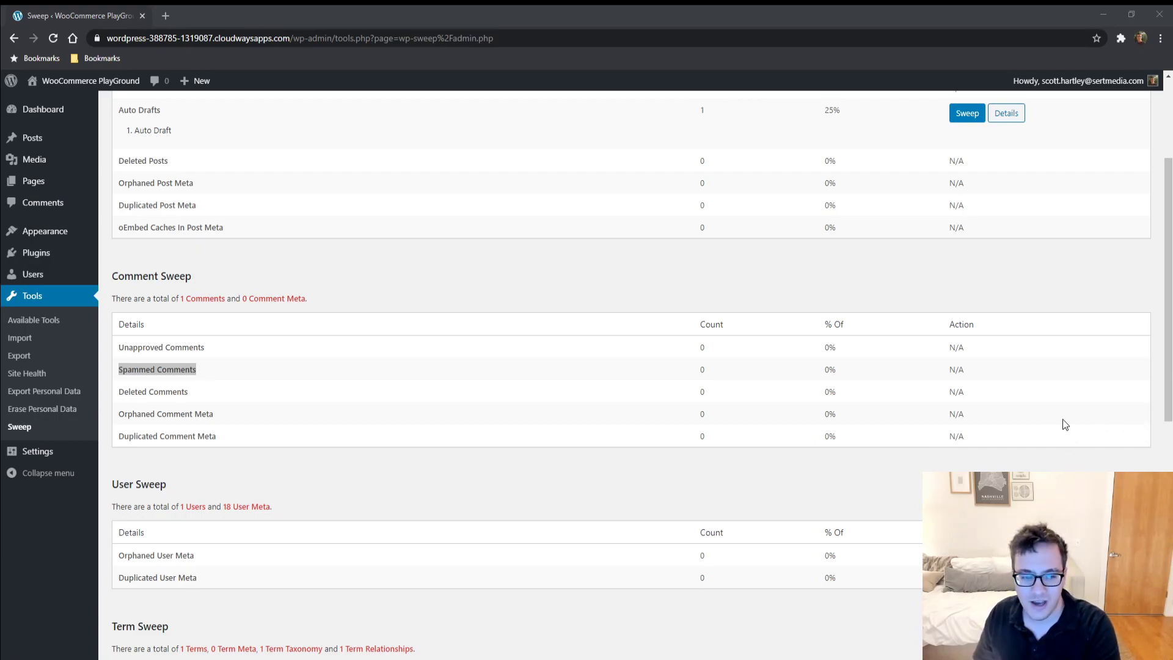
pyautogui.click(1068, 393)
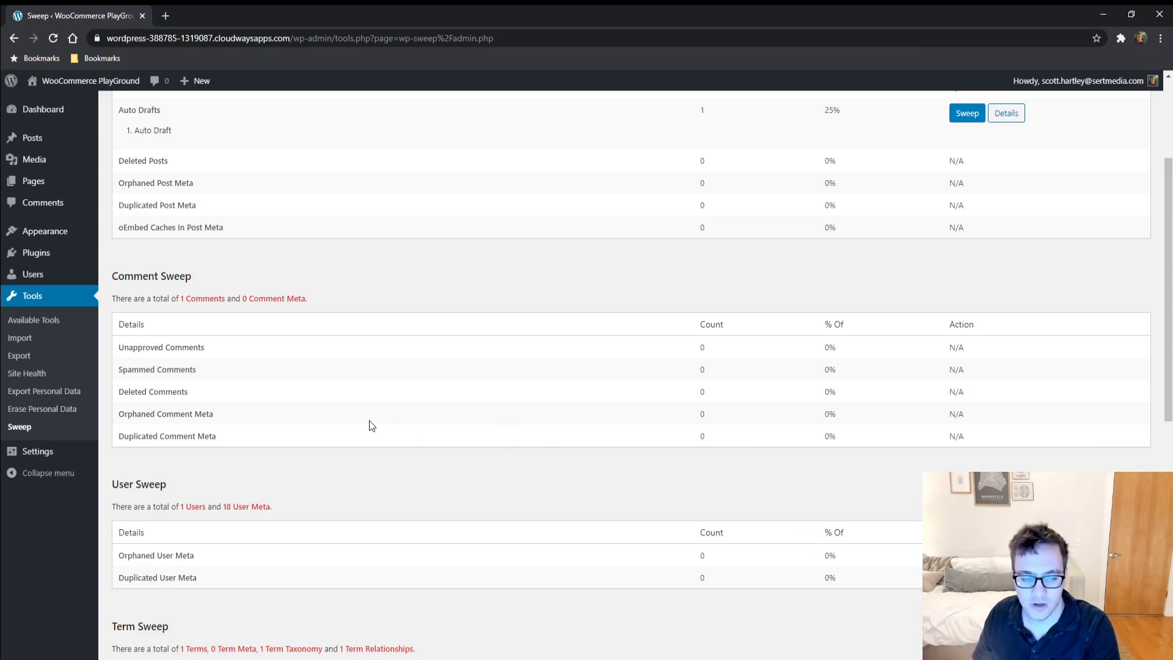
pyautogui.tripleClick(189, 369)
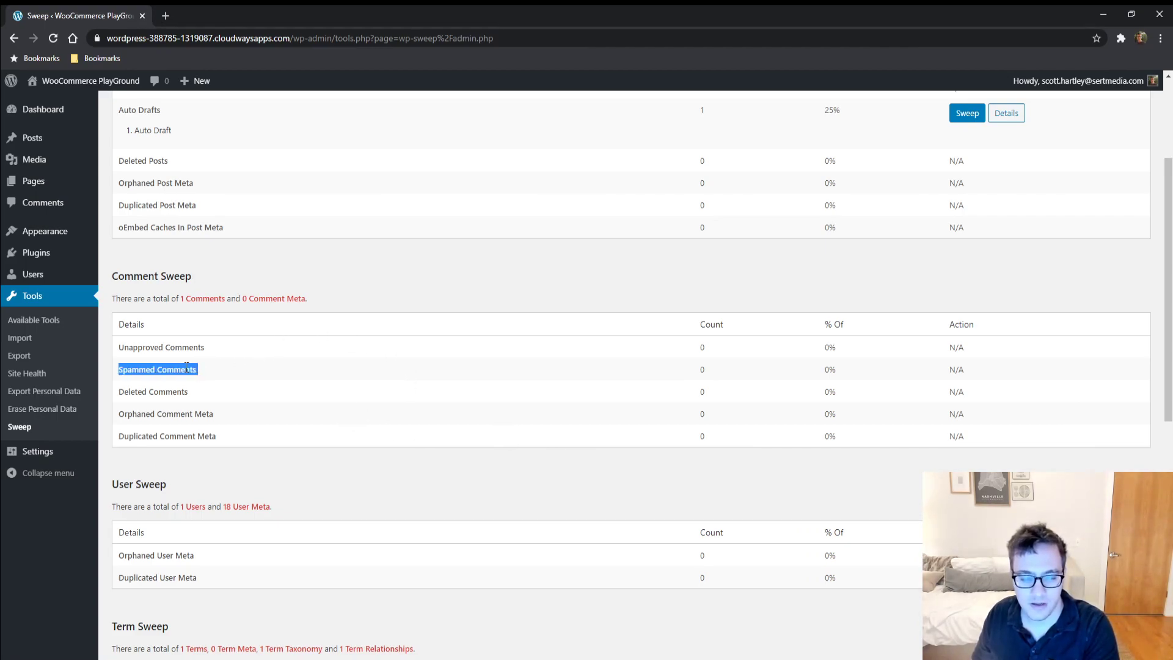
pyautogui.click(274, 370)
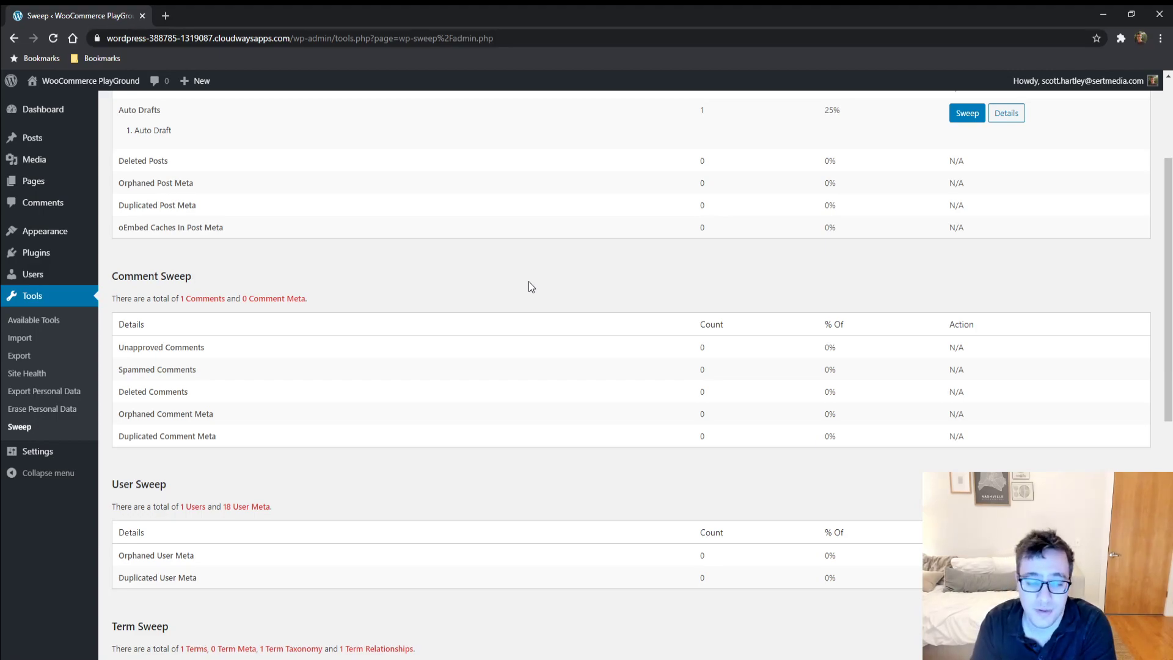
# Scroll past Comment Sweep down to the User Sweep and Term Sweep tables.
pyautogui.scroll(-4, 547, 347)
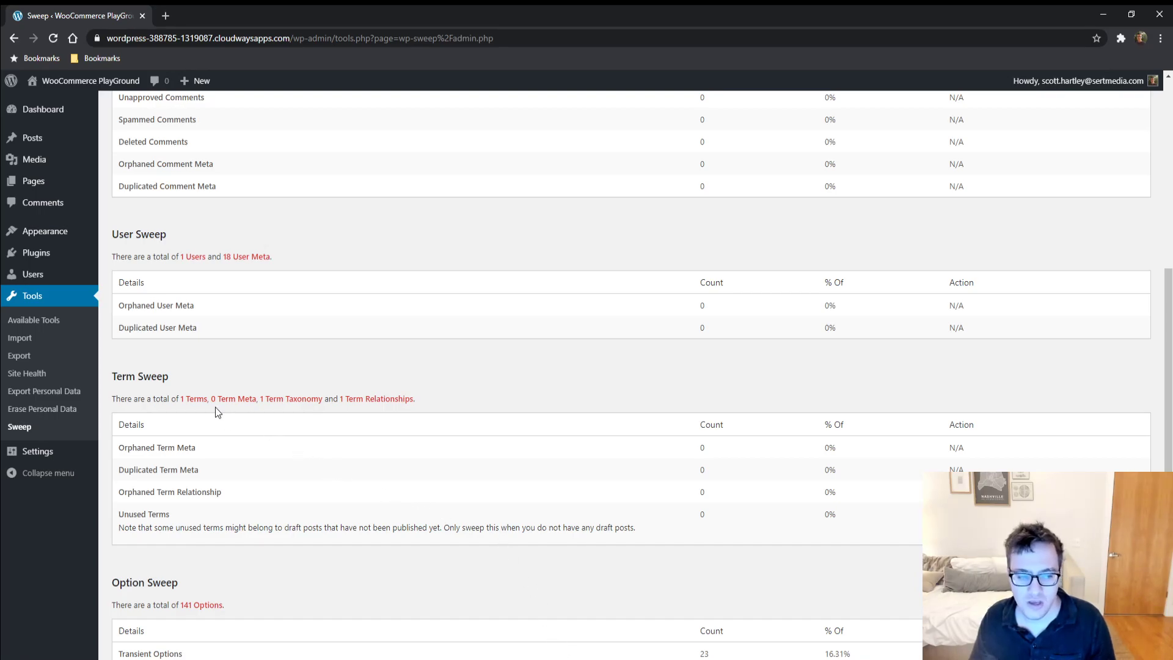
# Highlight 'Sweep' in the Term Sweep heading, reload, and scroll to Option Sweep's 23 transients.
pyautogui.moveTo(168, 375); pyautogui.dragTo(135, 376)
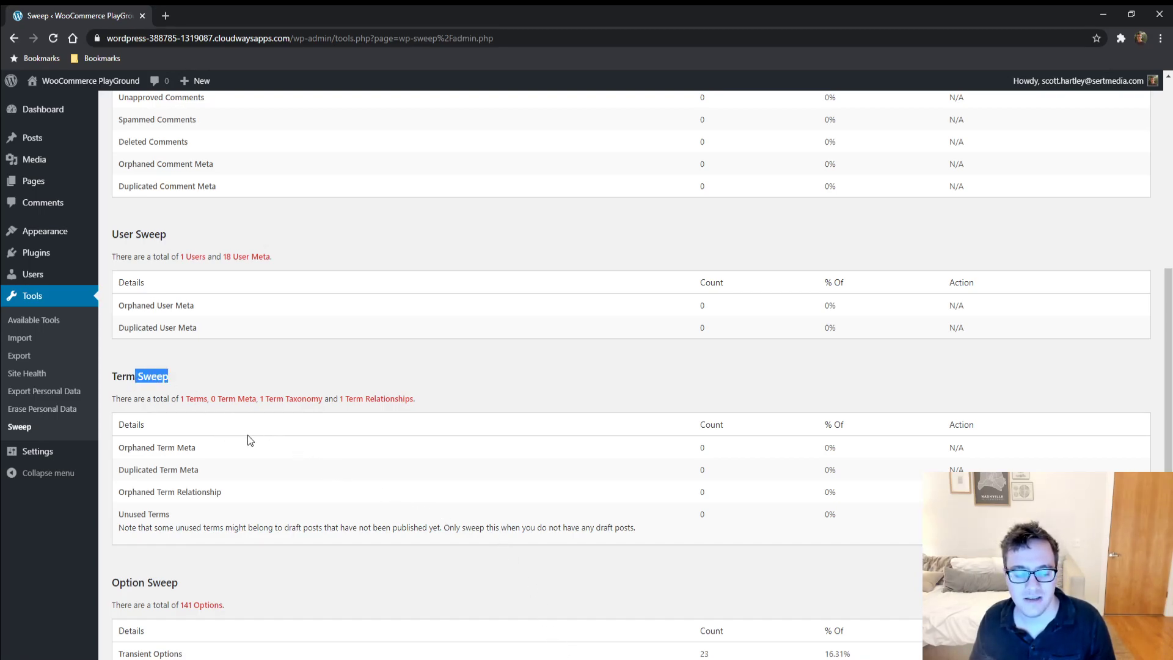
pyautogui.press('F5')
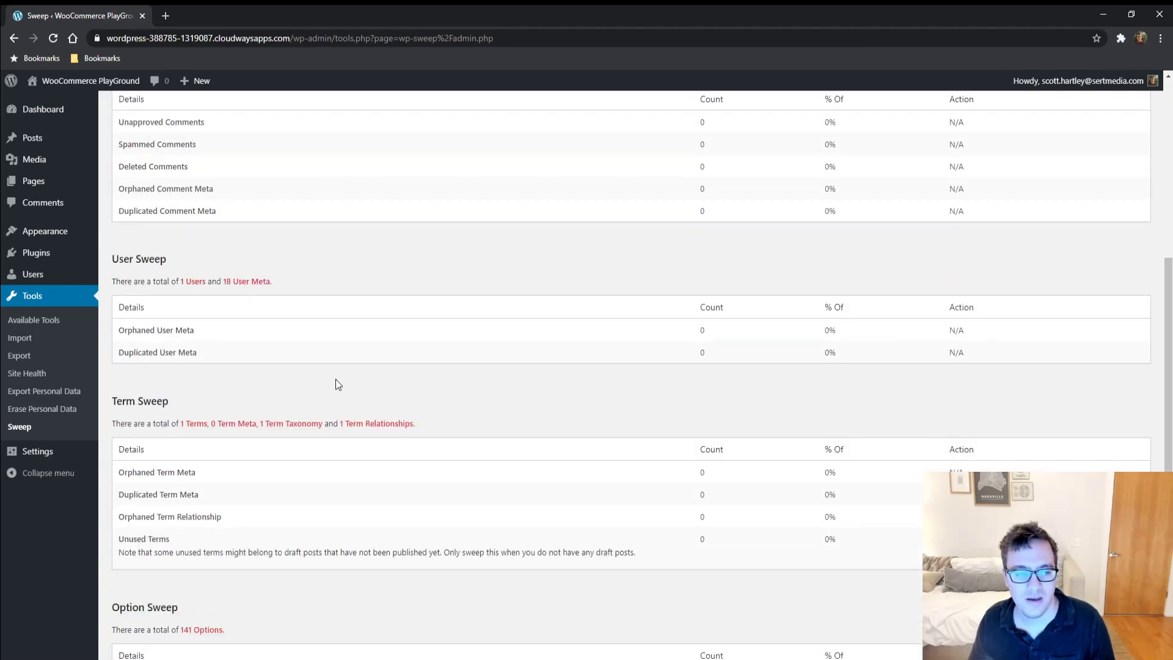
pyautogui.scroll(1, 335, 379)
pyautogui.scroll(-2, 372, 398)
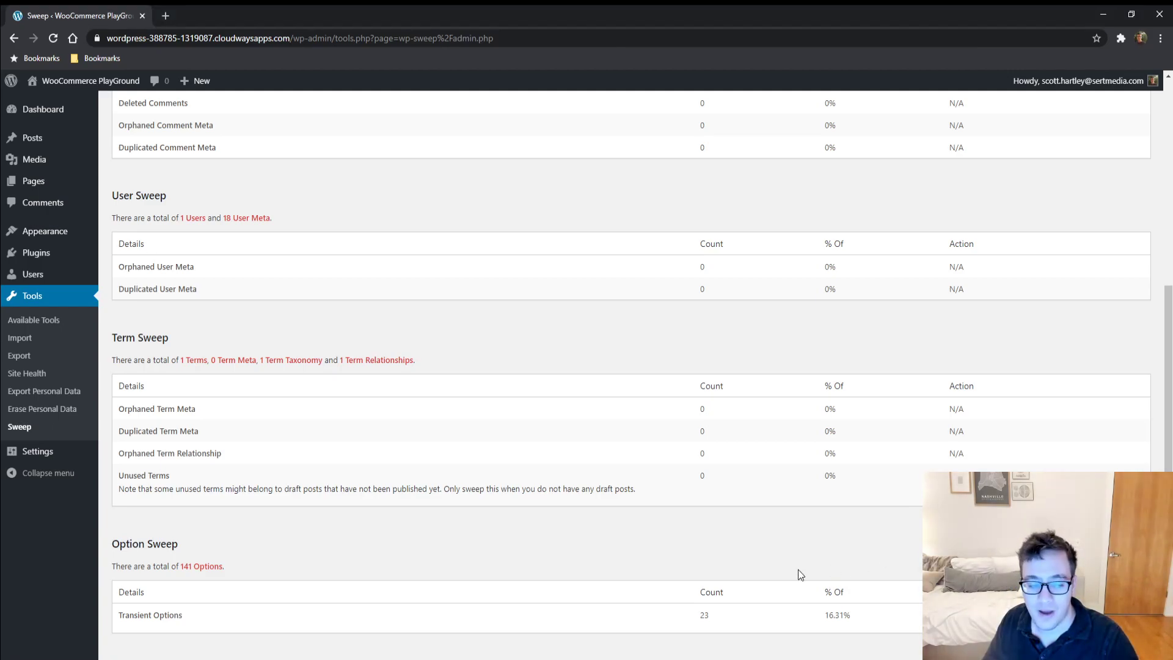
pyautogui.scroll(-4, 798, 569)
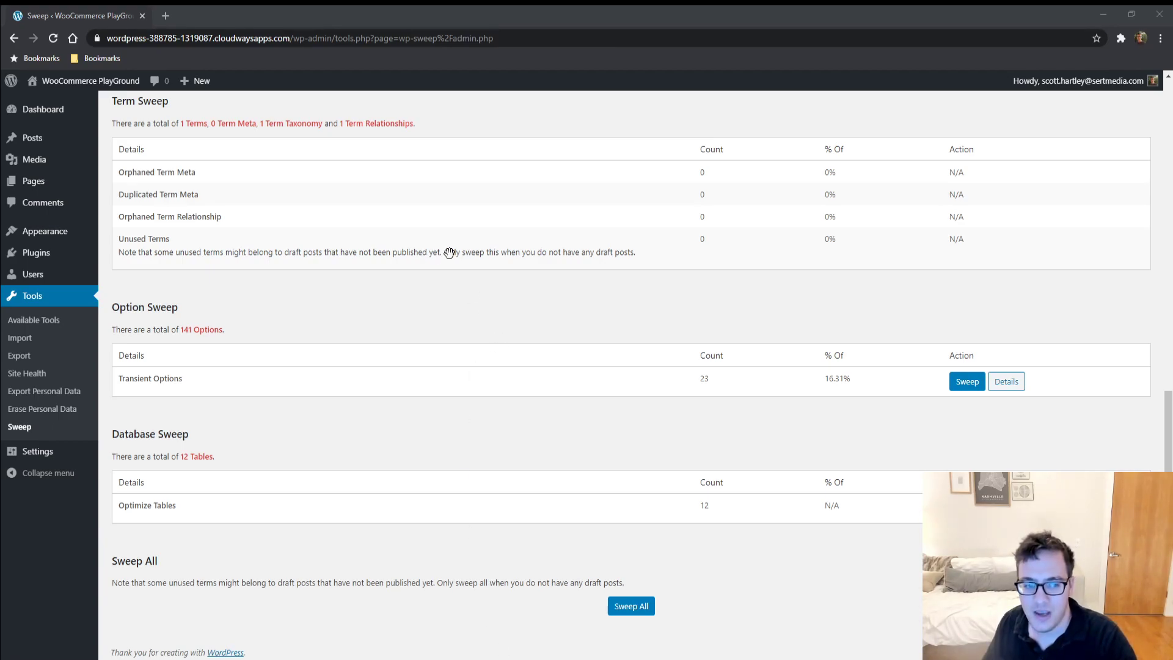
# Focus the browser window on the WP-Sweep report page.
pyautogui.click(966, 285)
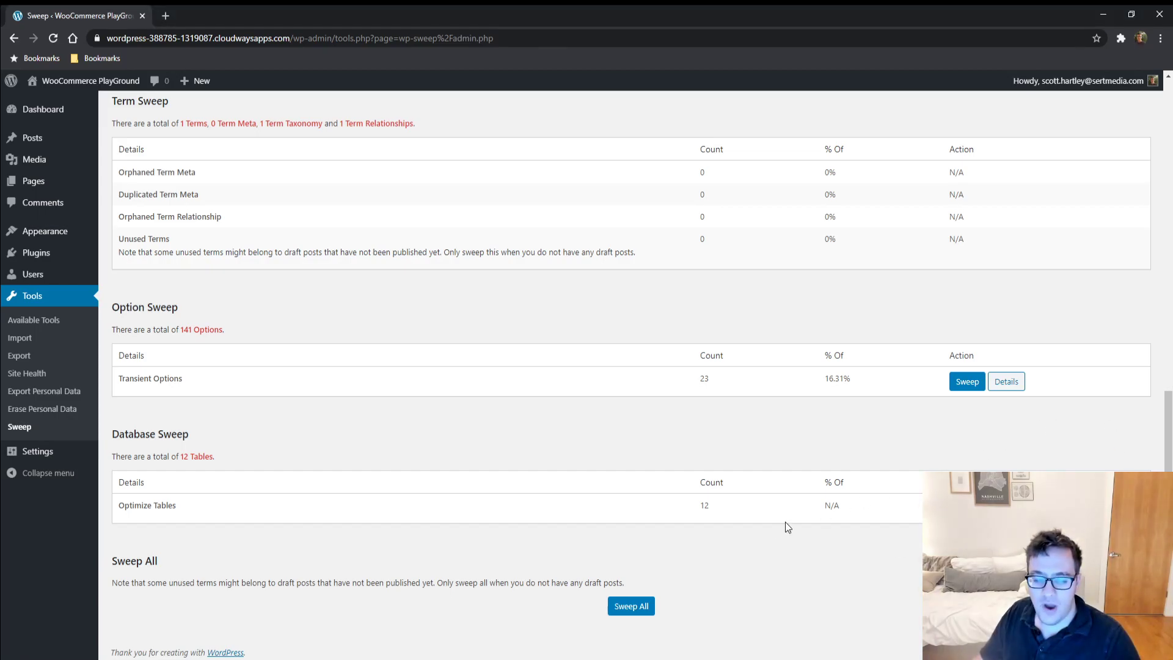
pyautogui.middleClick(736, 557)
pyautogui.scroll(15, 736, 557)
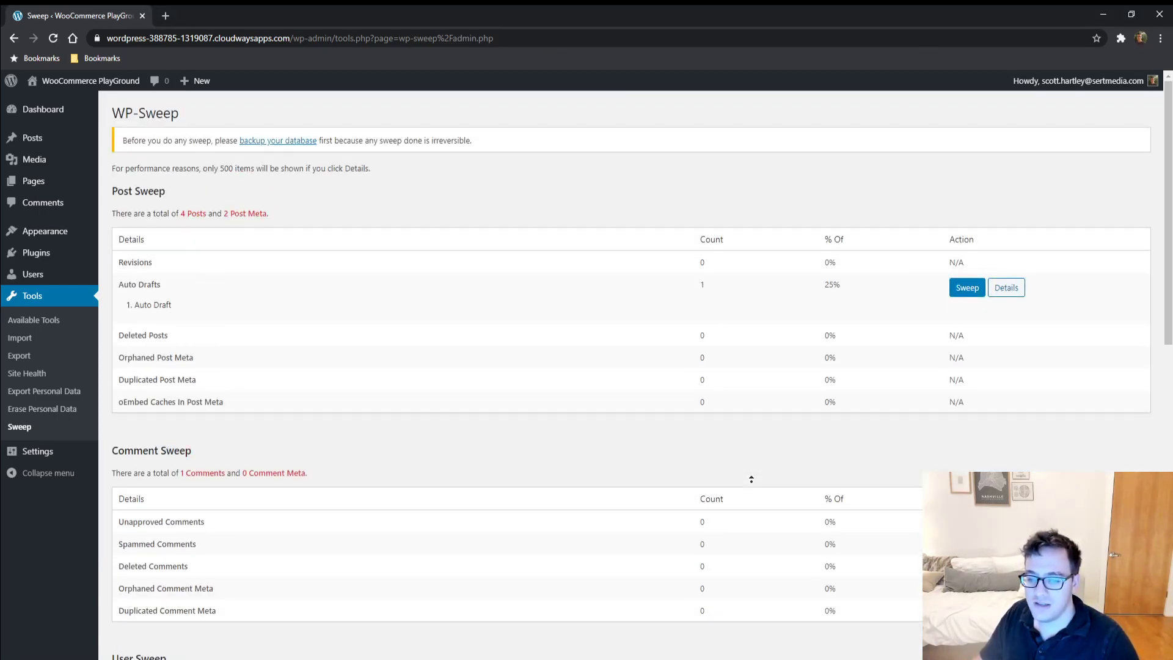
pyautogui.scroll(-5, 736, 556)
pyautogui.scroll(-2, 735, 557)
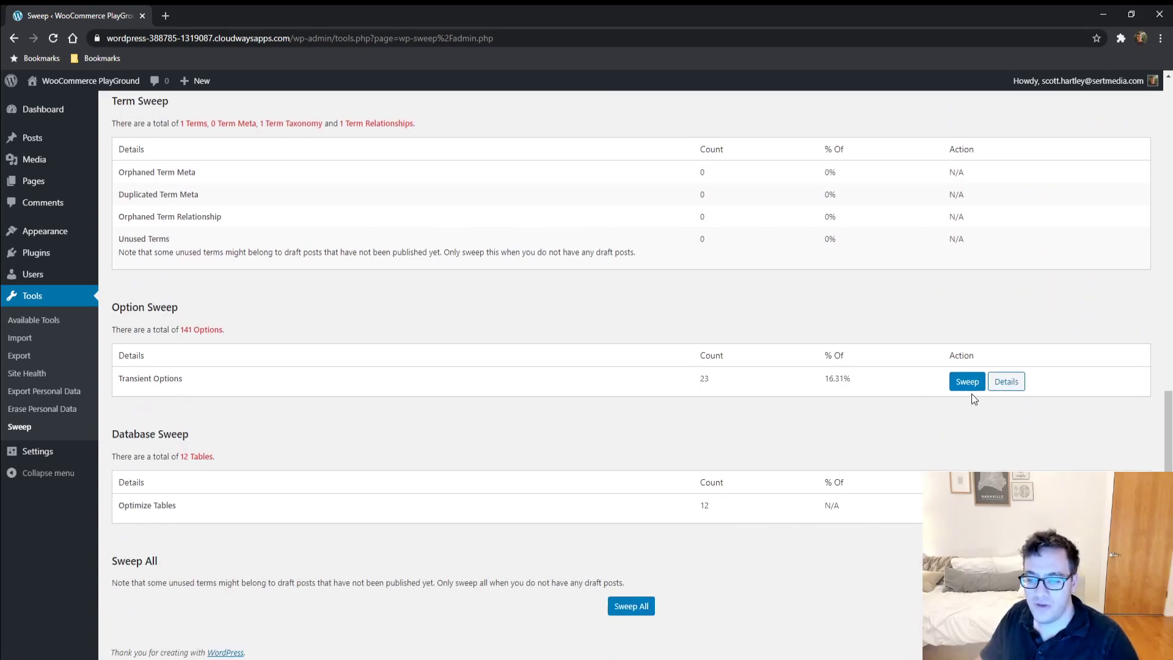
pyautogui.scroll(5, 938, 412)
pyautogui.middleClick(844, 370)
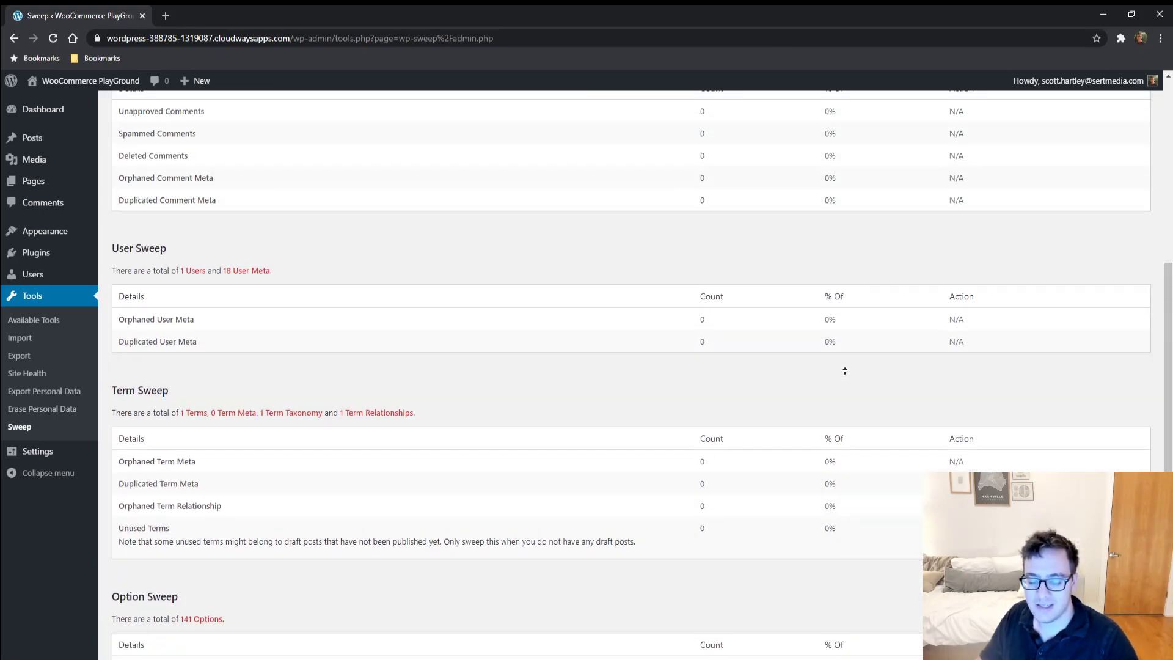
pyautogui.scroll(7, 844, 371)
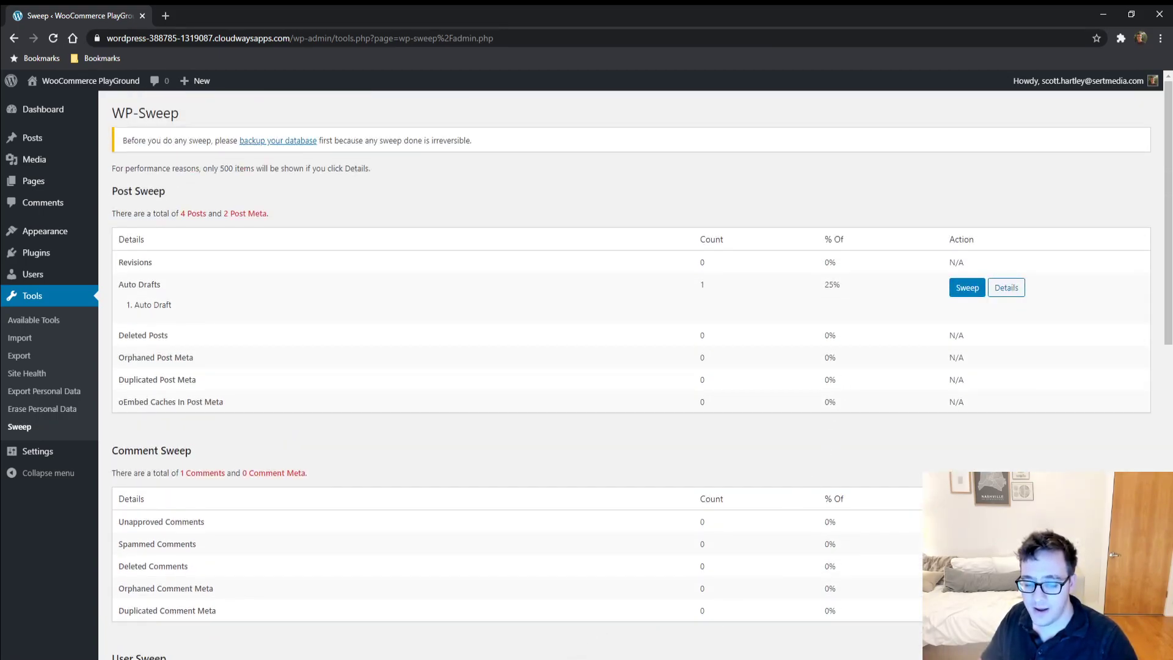